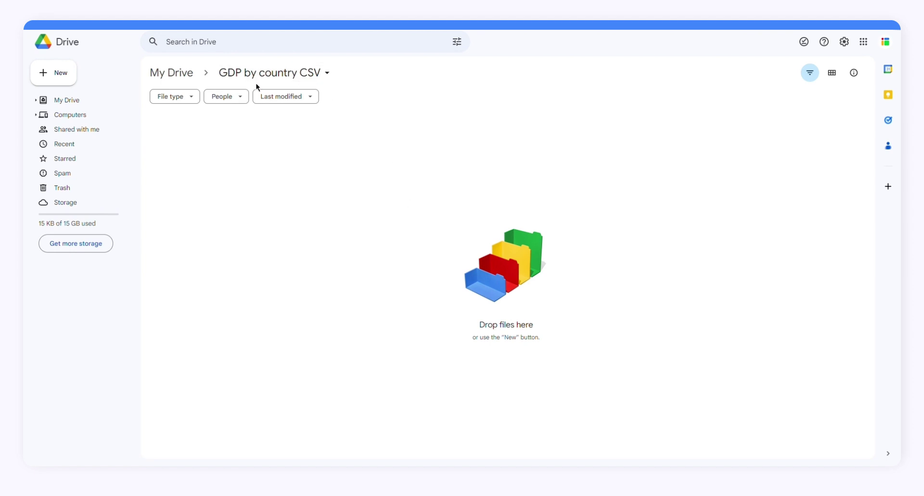
Upload GDP by country.csv from the computer into the GDP by country CSV Drive folder
left_click(71, 80)
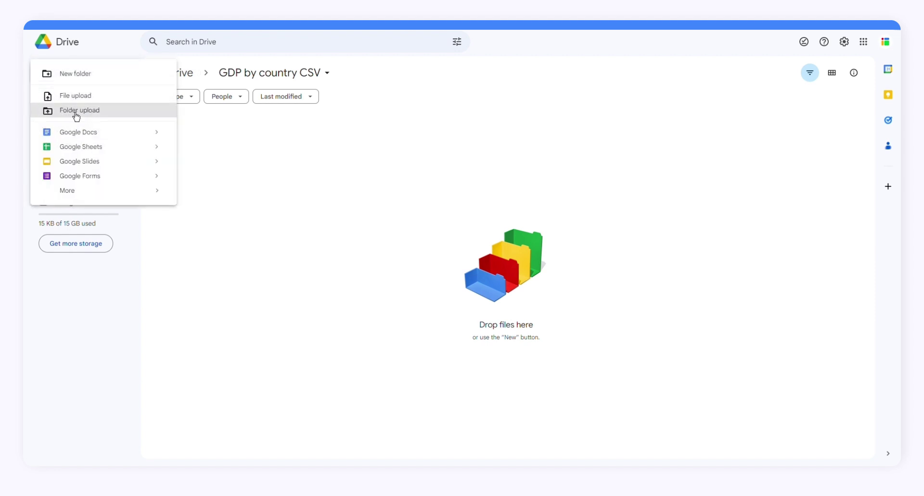
left_click(73, 96)
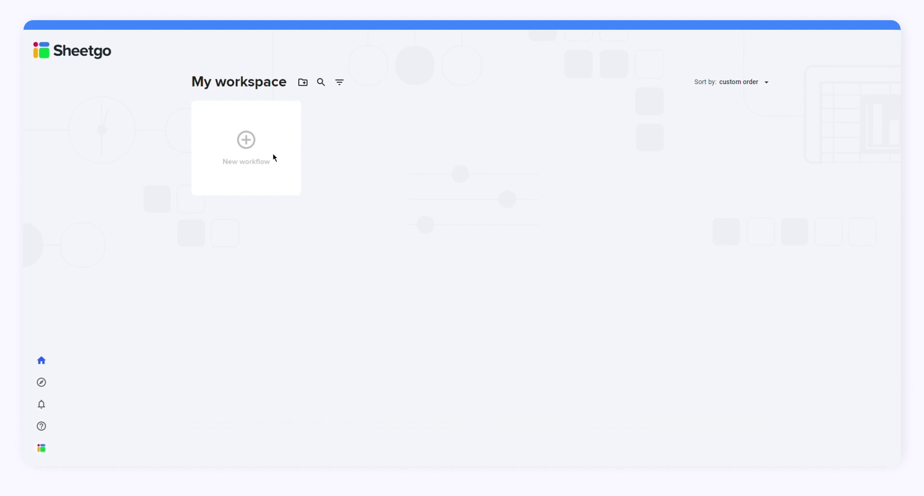
Start a new workflow from the Sheetgo My workspace page
left_click(272, 155)
Create a connection, rename the workflow 'GDP by country', and choose CSV as the source
left_click(353, 206)
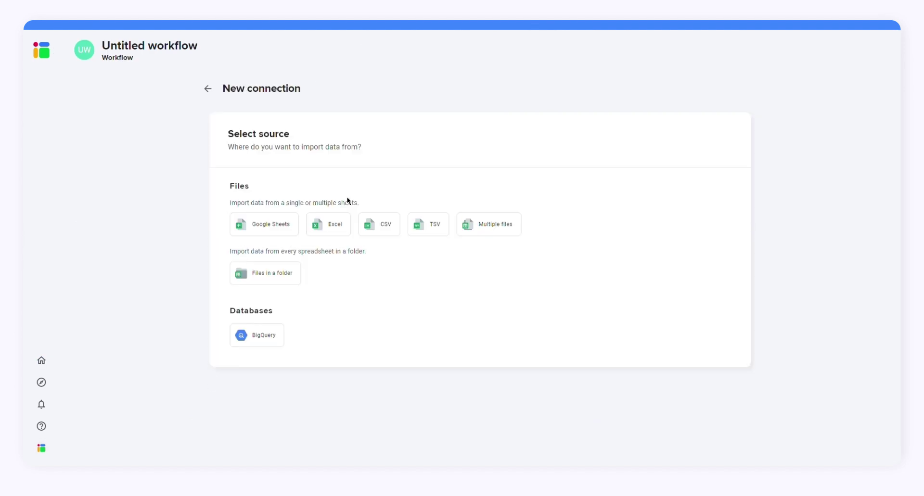
left_click(199, 46)
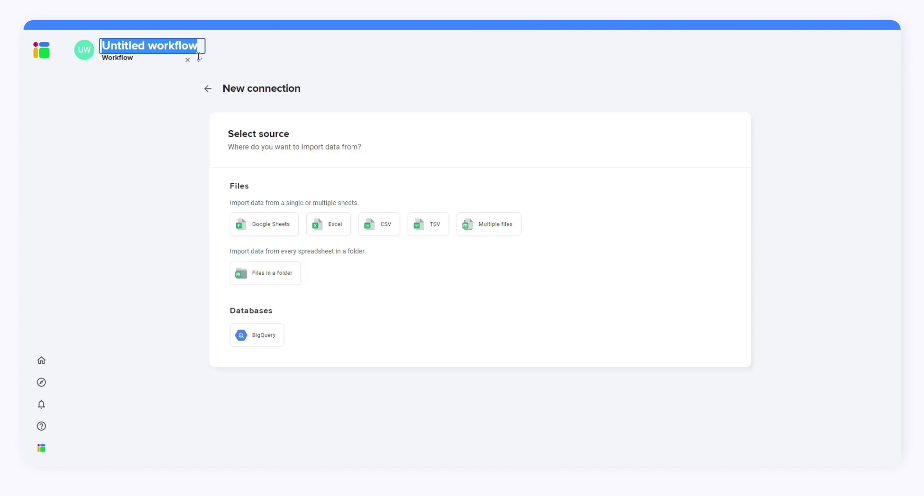
type("GDP bu")
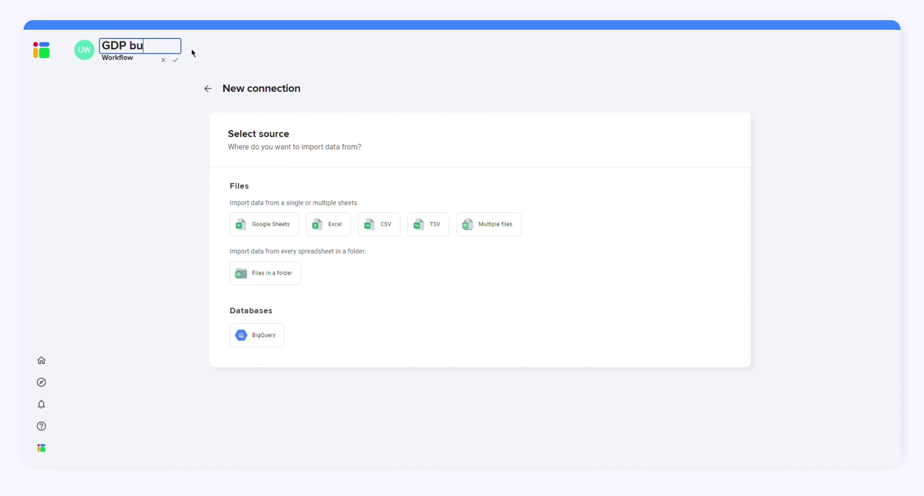
key("BackSpace")
type("y country")
left_click(193, 65)
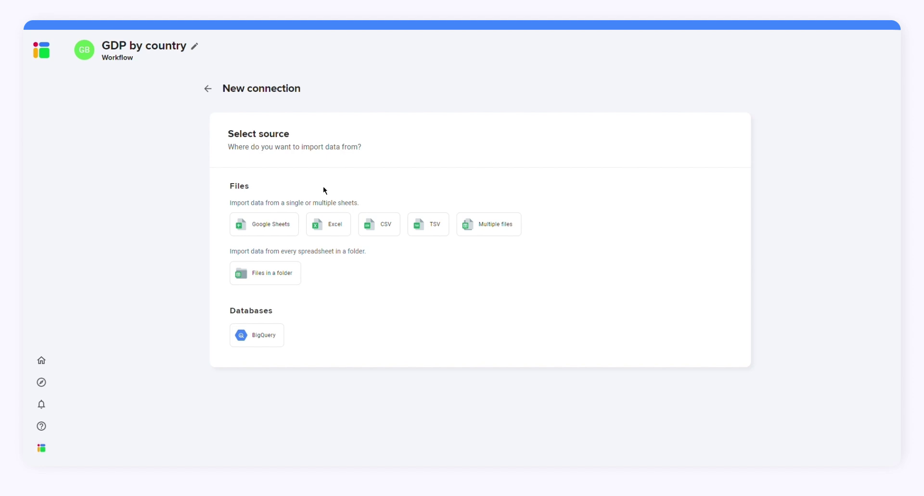
left_click(388, 233)
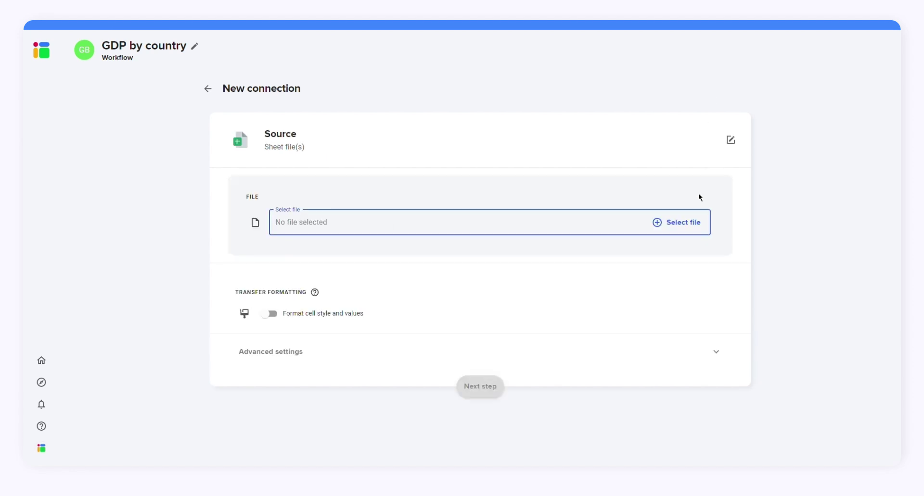
Pick GDP by country.csv from the GDP by country CSV folder as source and continue
left_click(668, 232)
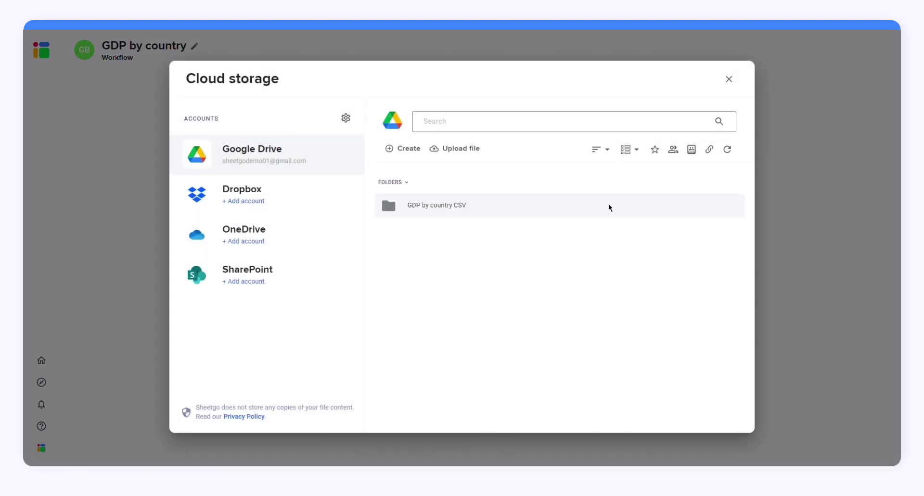
double_click(454, 205)
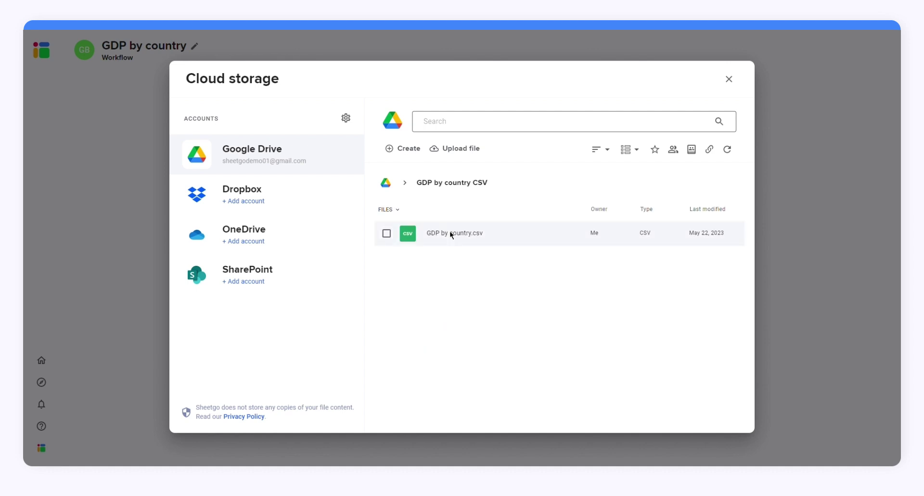
double_click(449, 232)
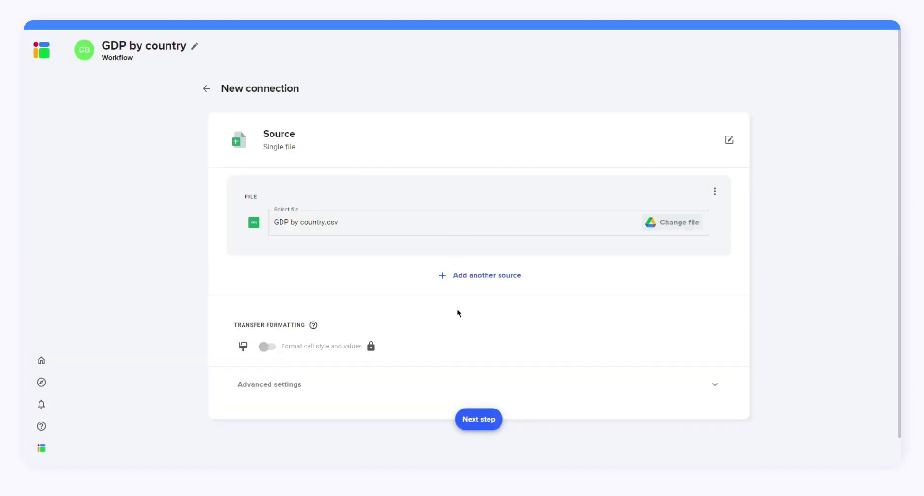
left_click(472, 423)
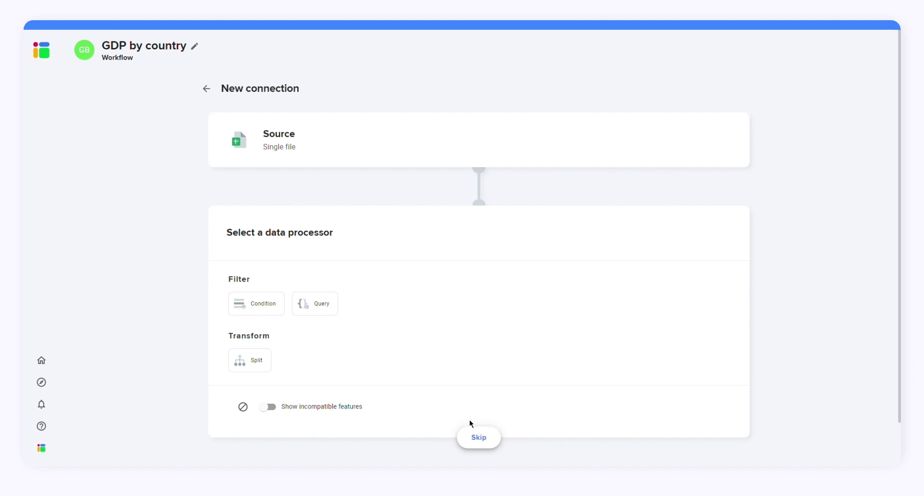
Skip the data processor and choose Google Sheets as the destination
left_click(475, 436)
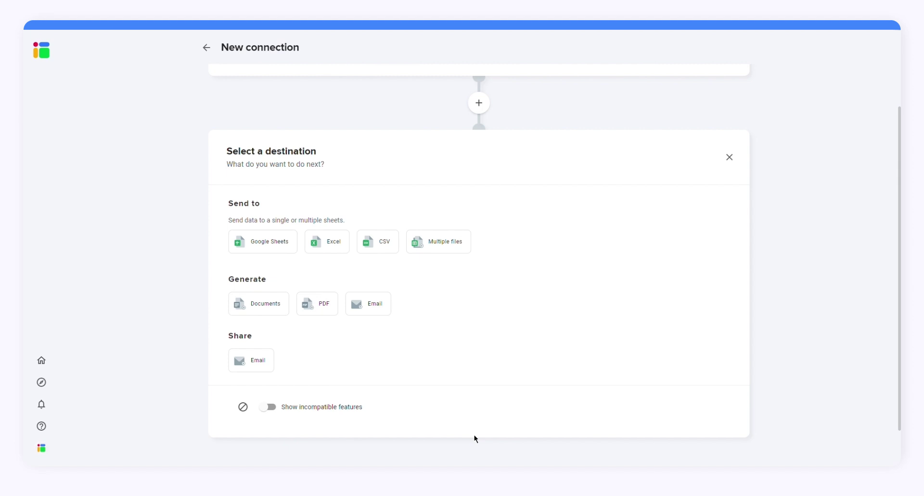
left_click(284, 246)
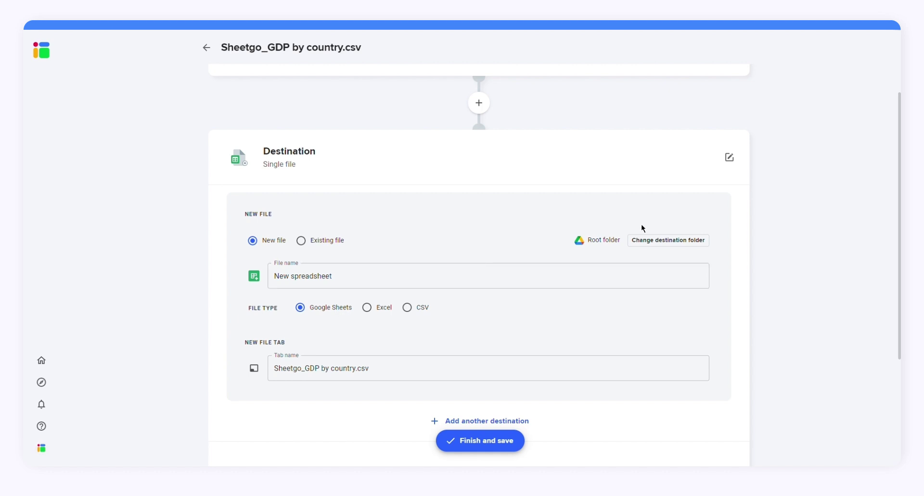
Place the new spreadsheet in the GDP by country CSV folder and name it 'GDP'
left_click(652, 238)
left_click(730, 422)
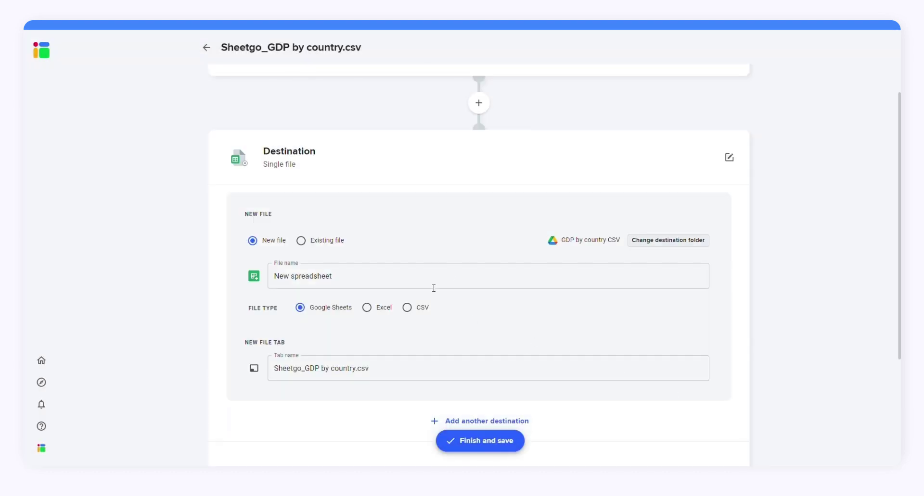
left_click(433, 278)
left_click_drag(331, 276, 263, 276)
type("GDP")
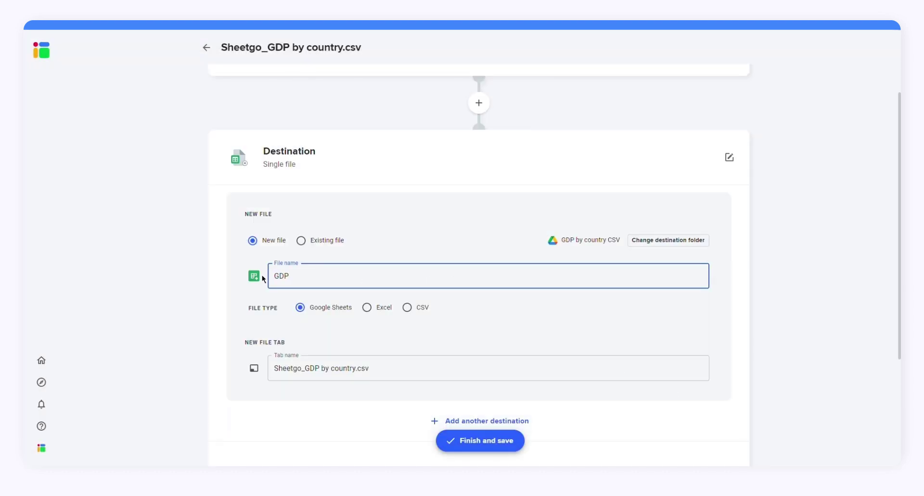
left_click(351, 324)
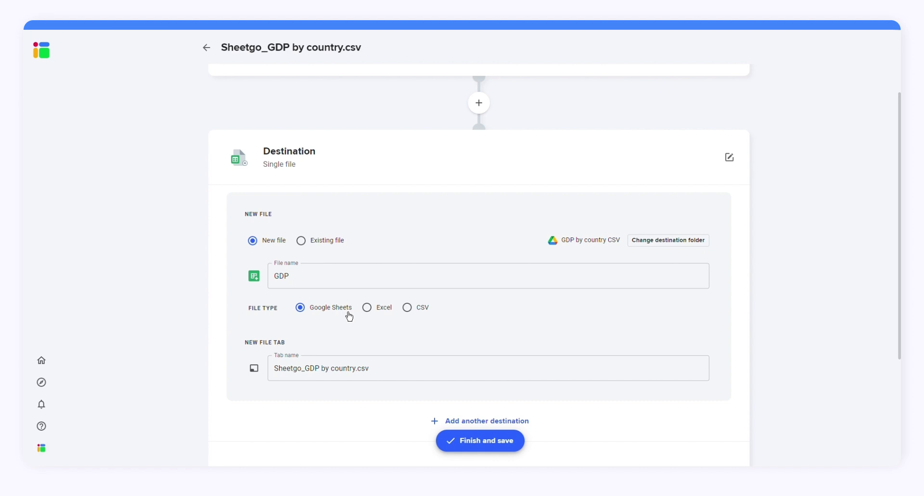
Name the destination tab 'GDP by country' and save the connection
left_click(388, 375)
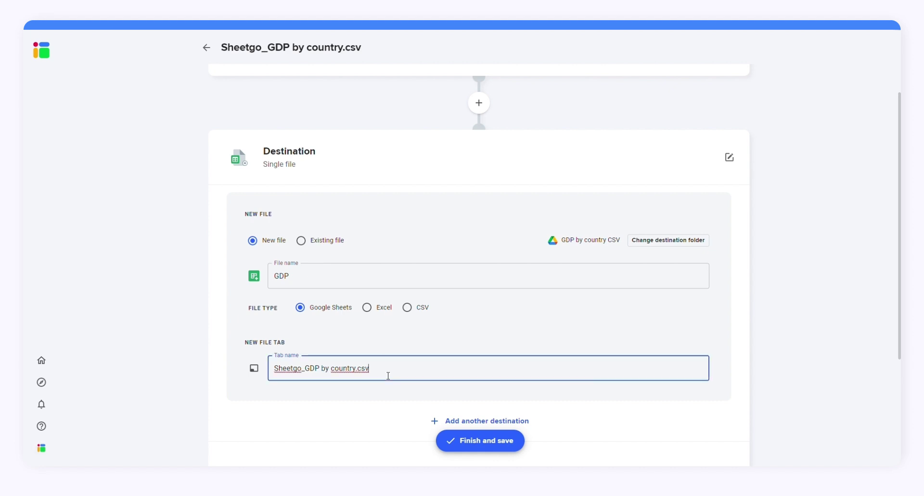
key("ctrl+shift+Left")
key("ctrl+shift+Left")
key("ctrl+shift+Left")
key("ctrl+shift+Left")
type("G")
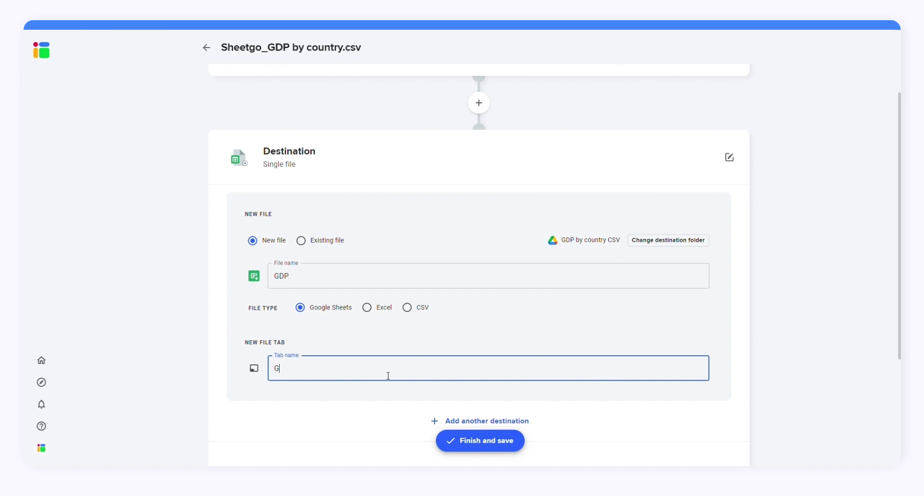
type("DP by country")
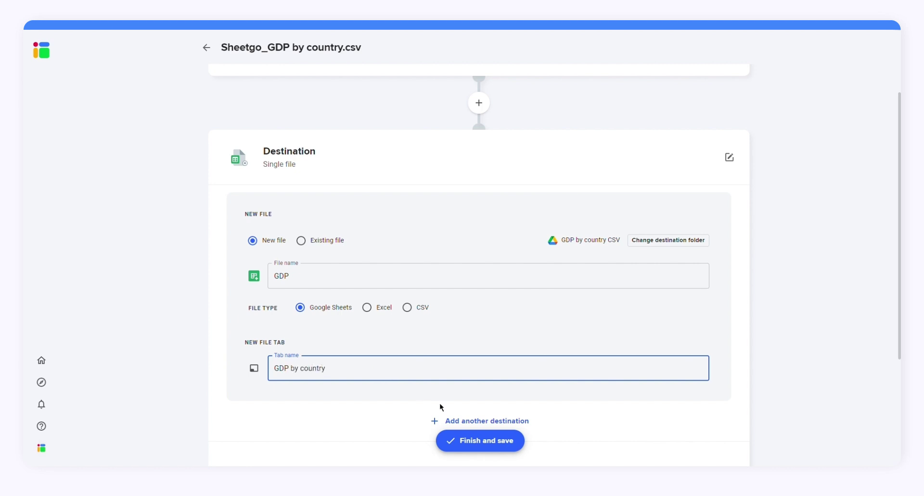
left_click(476, 440)
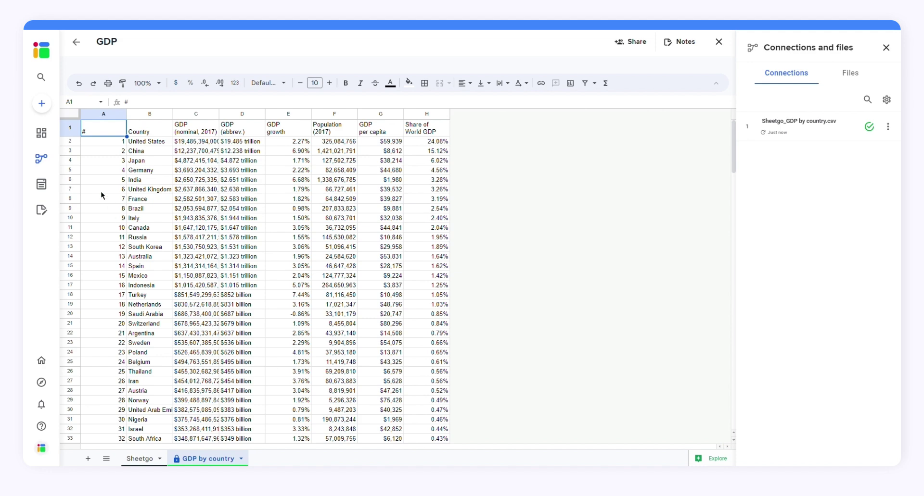
Return to the GDP by country workflow diagram and bring up its automation settings
left_click(41, 159)
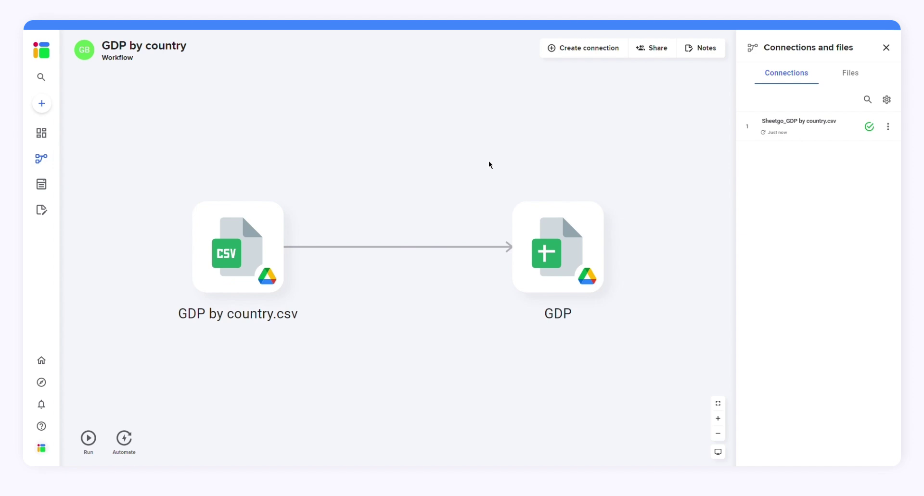
left_click(125, 454)
Enable scheduled runs once a day, weekdays 11:00 AM to noon, and save the trigger
left_click(422, 153)
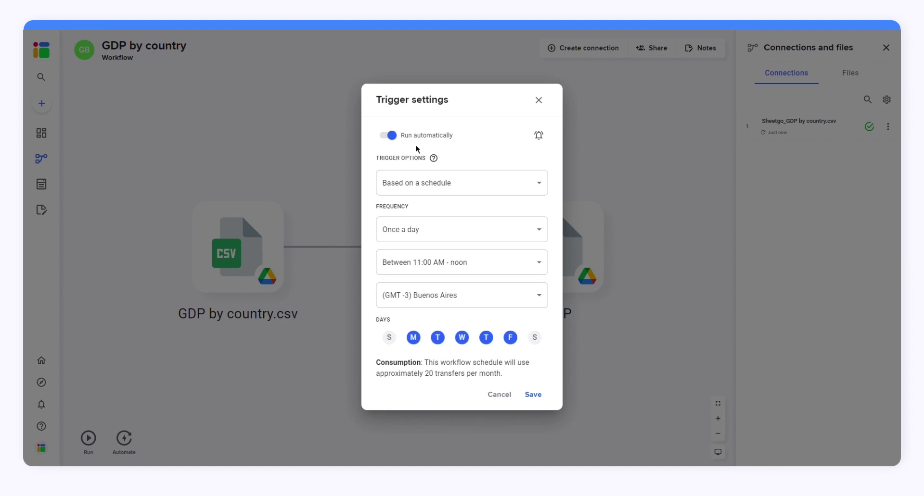
left_click(480, 177)
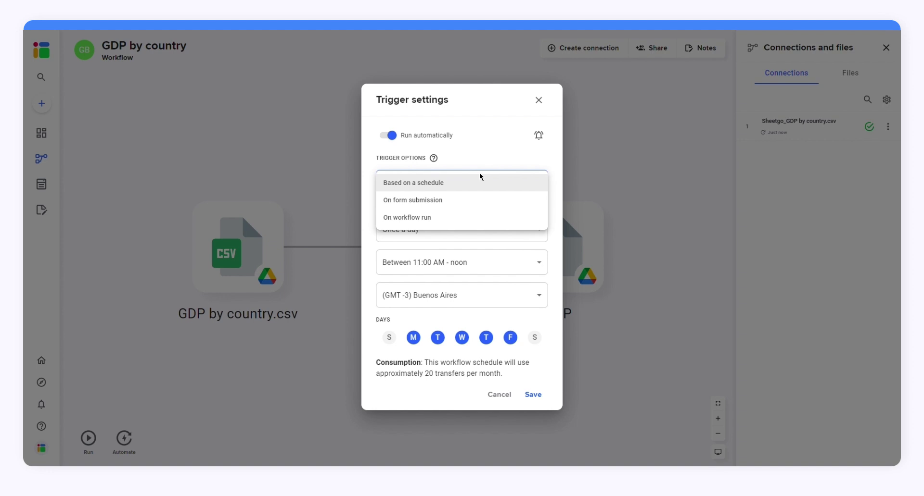
left_click(484, 187)
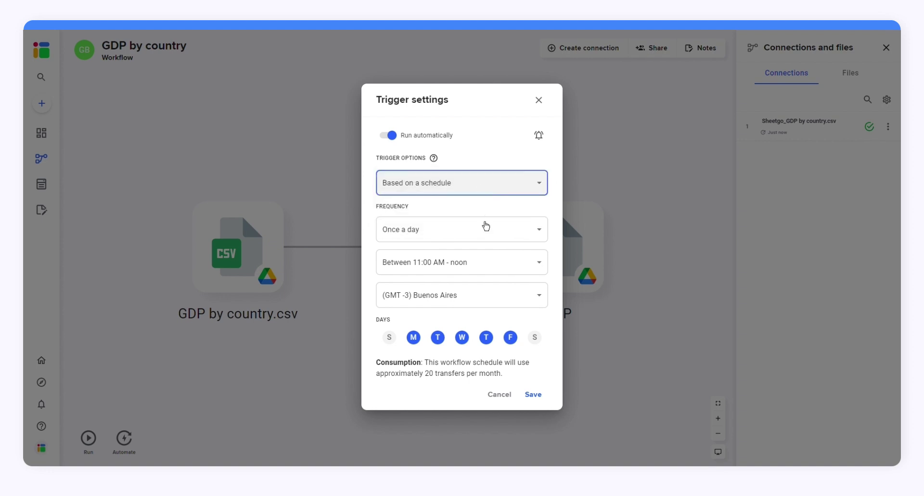
left_click(486, 235)
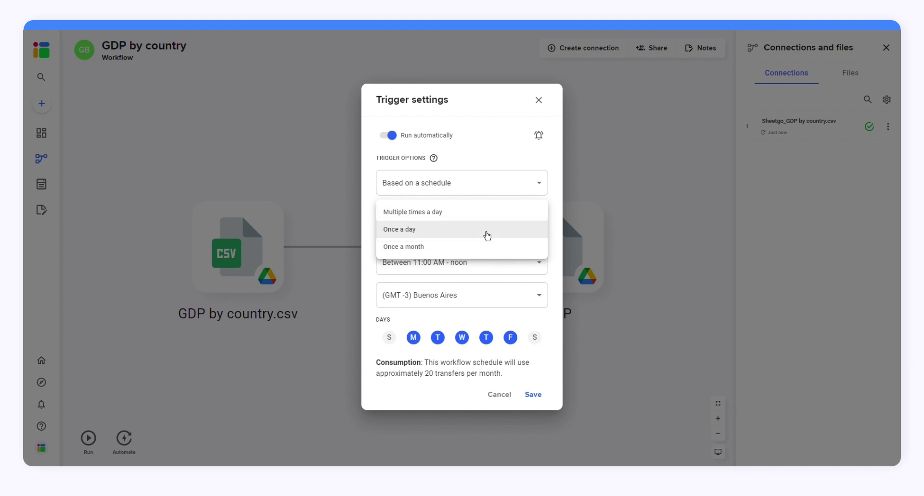
left_click(487, 236)
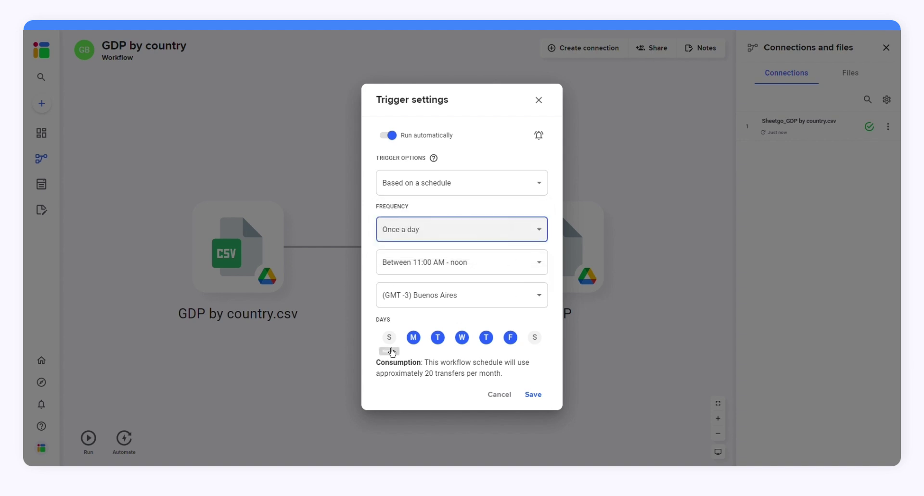
left_click(534, 402)
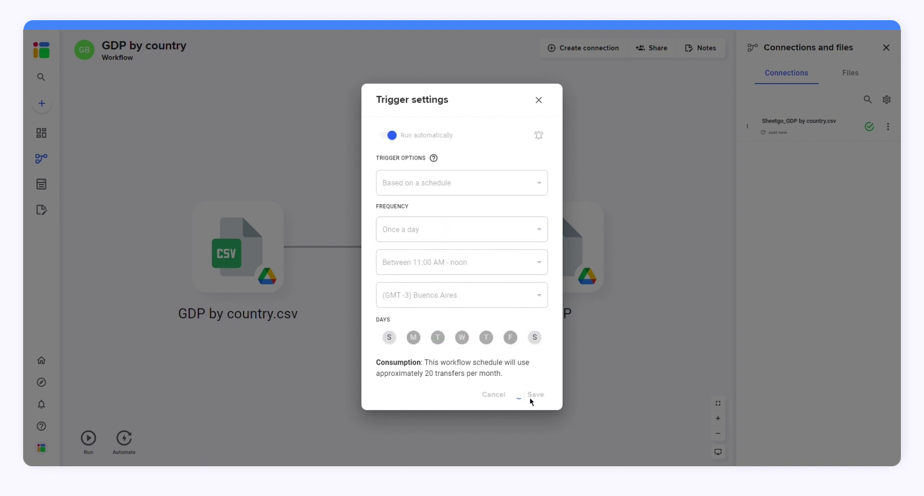